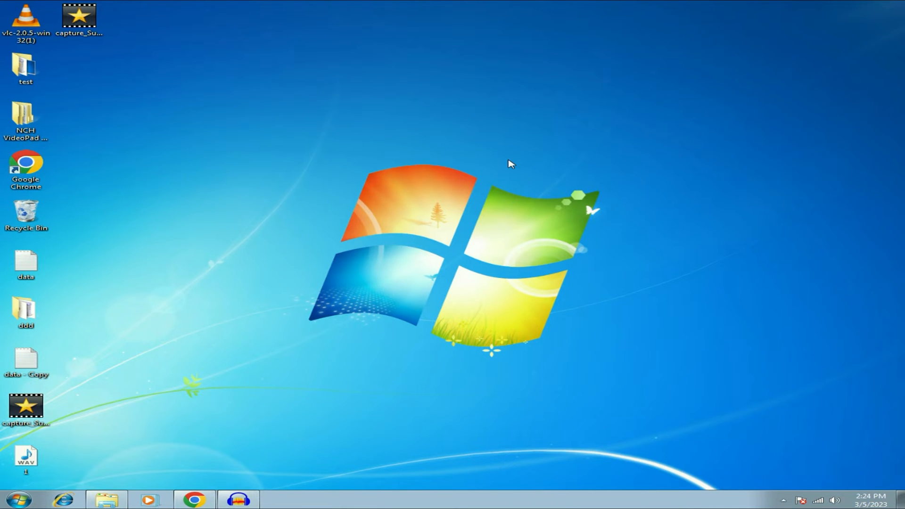
Run msconfig and change the GitHub Update entry in the Startup list, then close System Configuration
key(super+r)
drag(106, 387, 377, 240)
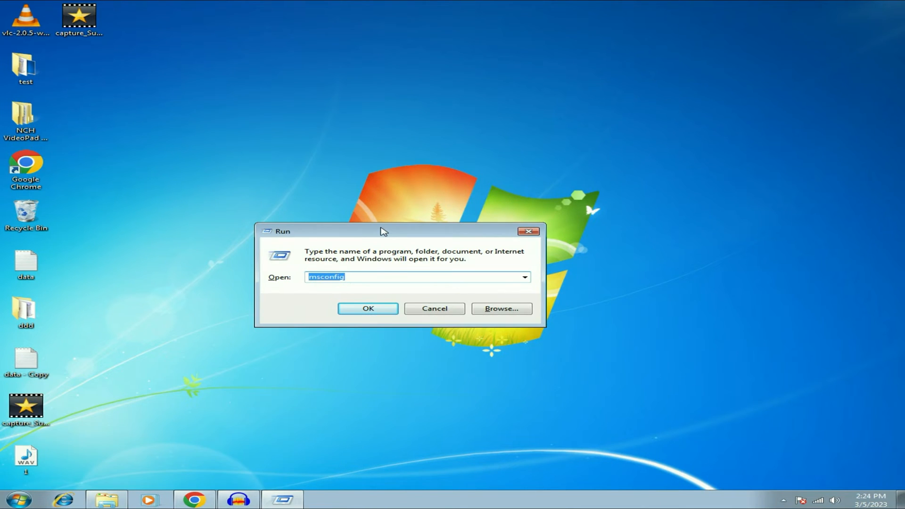
click(379, 276)
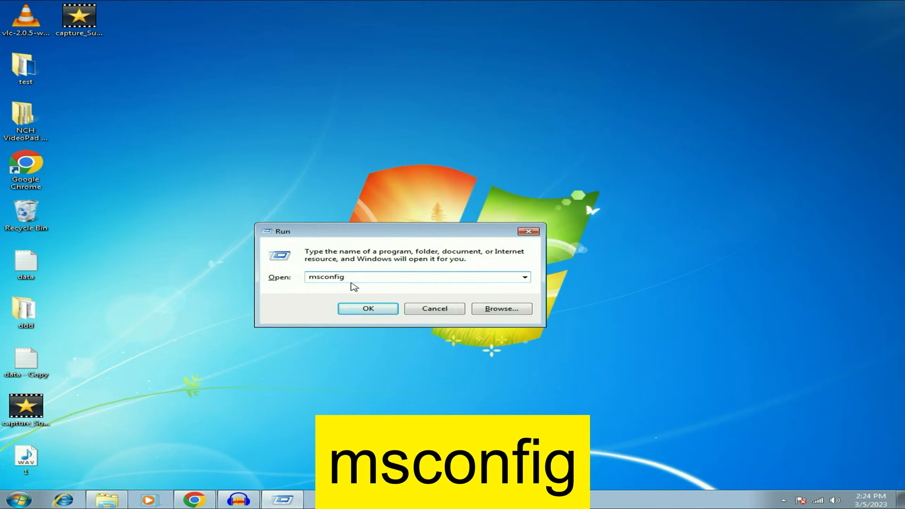
click(370, 309)
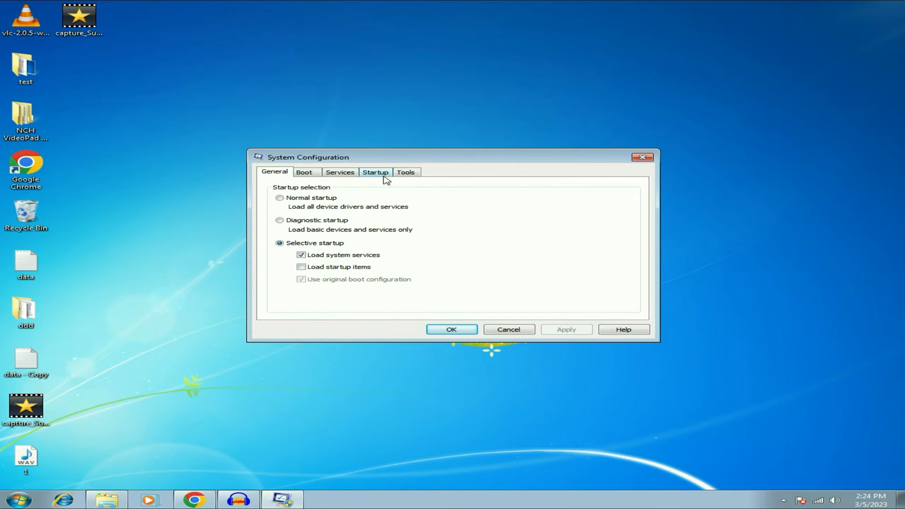
click(378, 174)
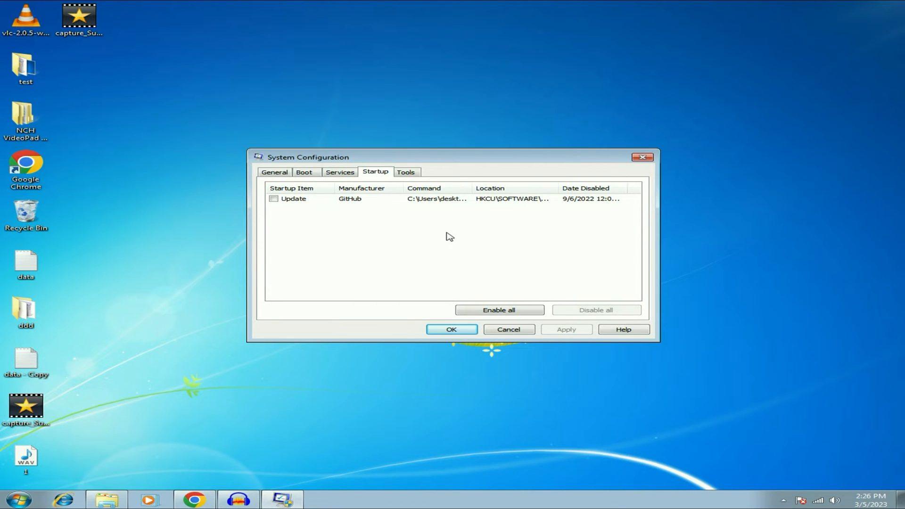
click(274, 202)
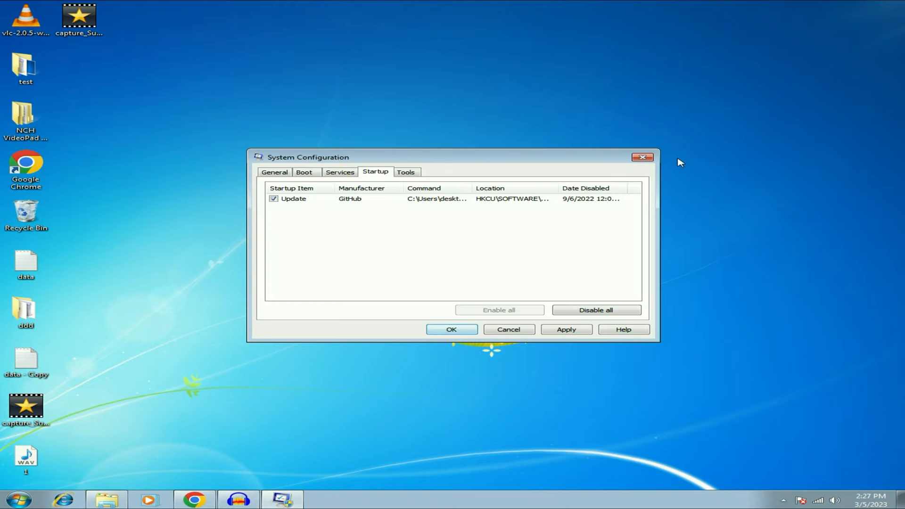
click(644, 159)
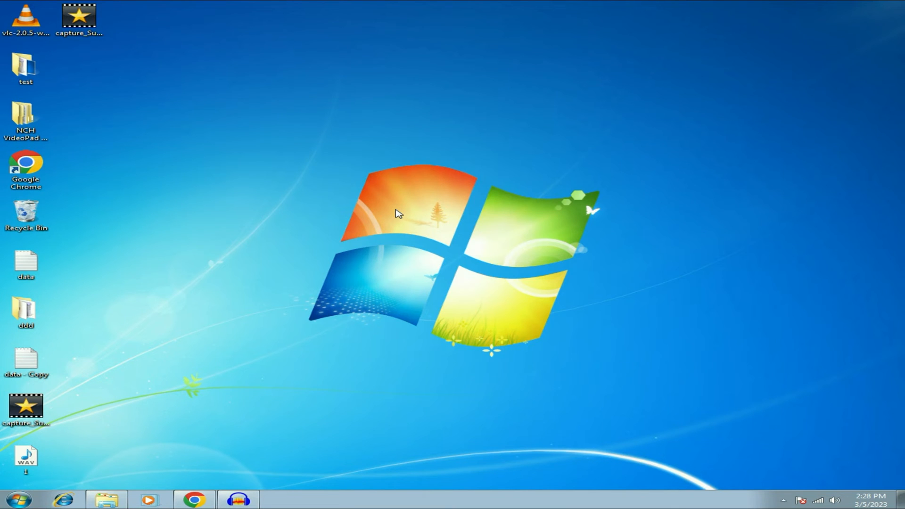
Uninstall Speccy from Programs and Features and close the installed programs window
click(18, 500)
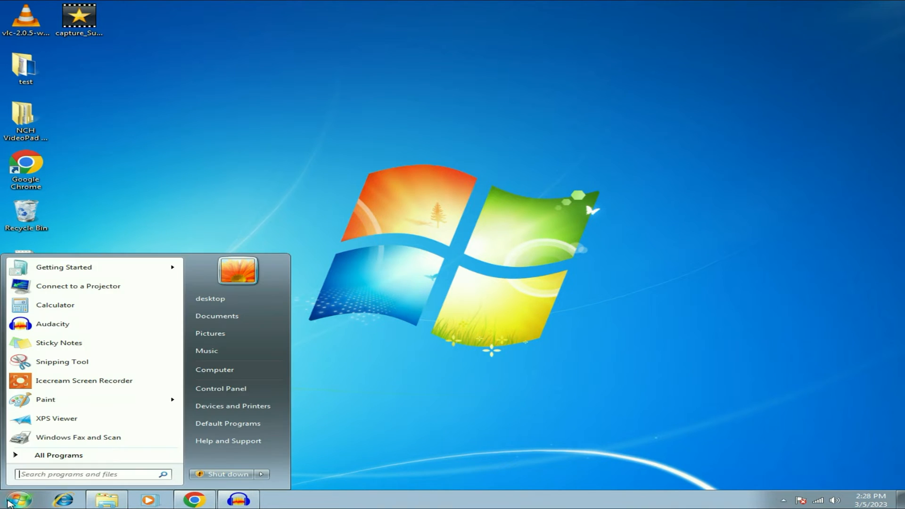
click(234, 389)
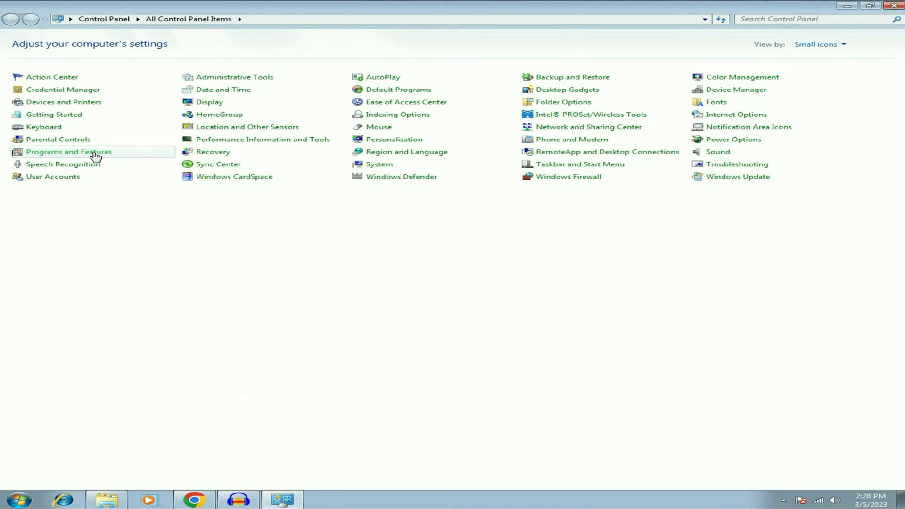
click(95, 155)
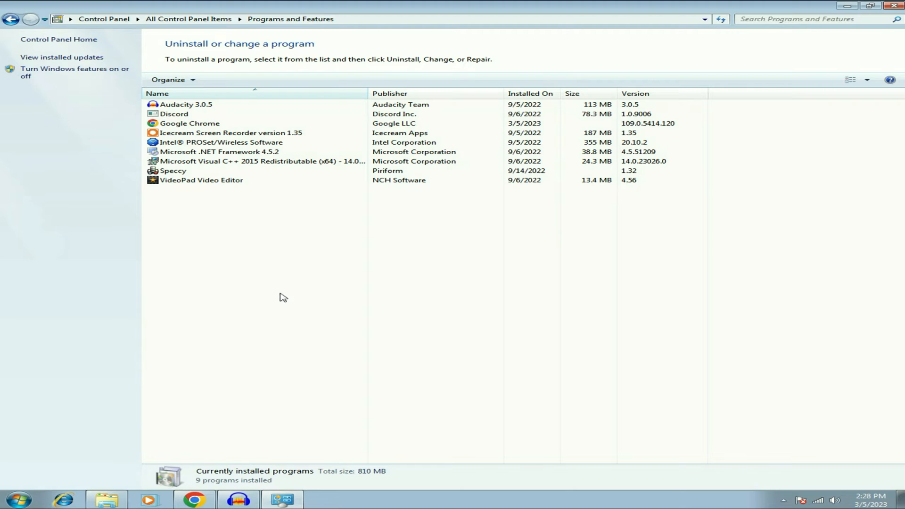
click(178, 172)
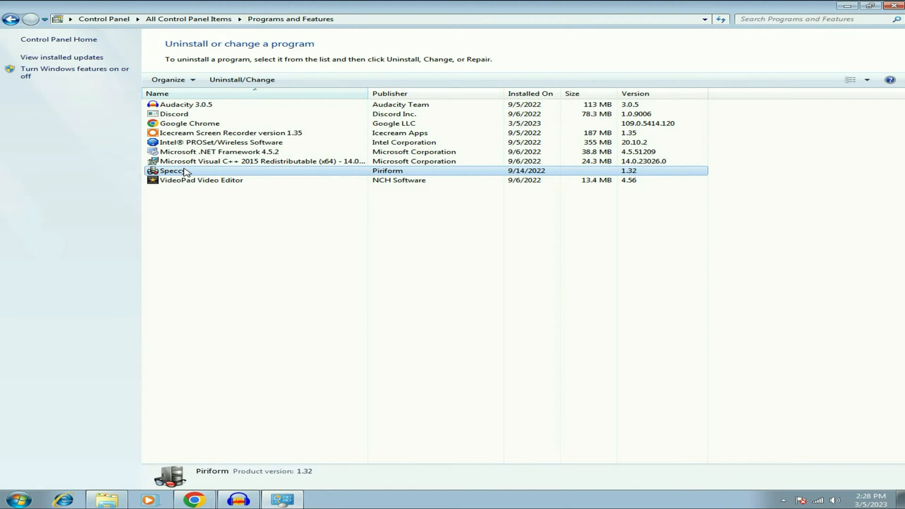
right_click(181, 173)
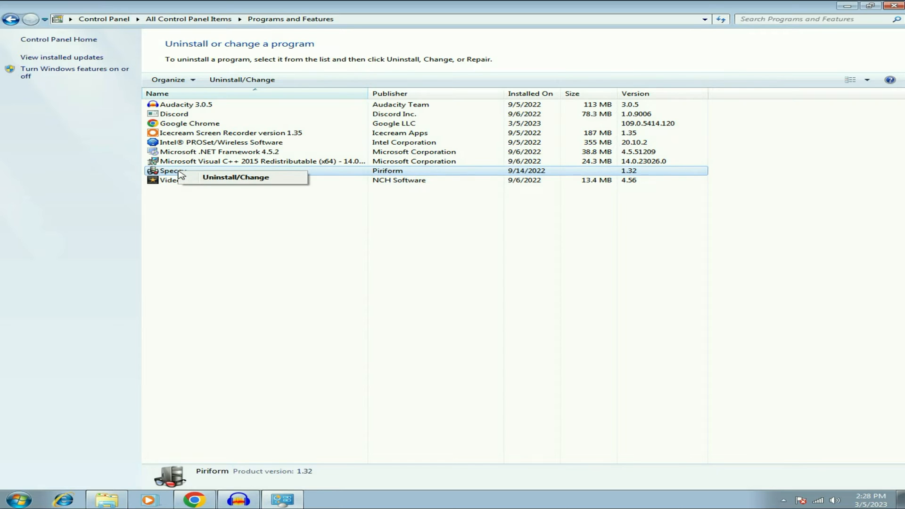
click(215, 178)
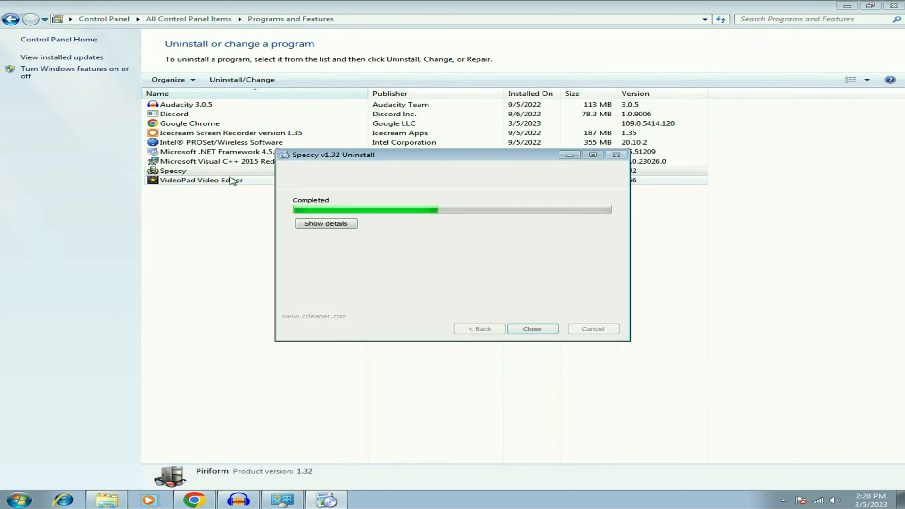
click(532, 329)
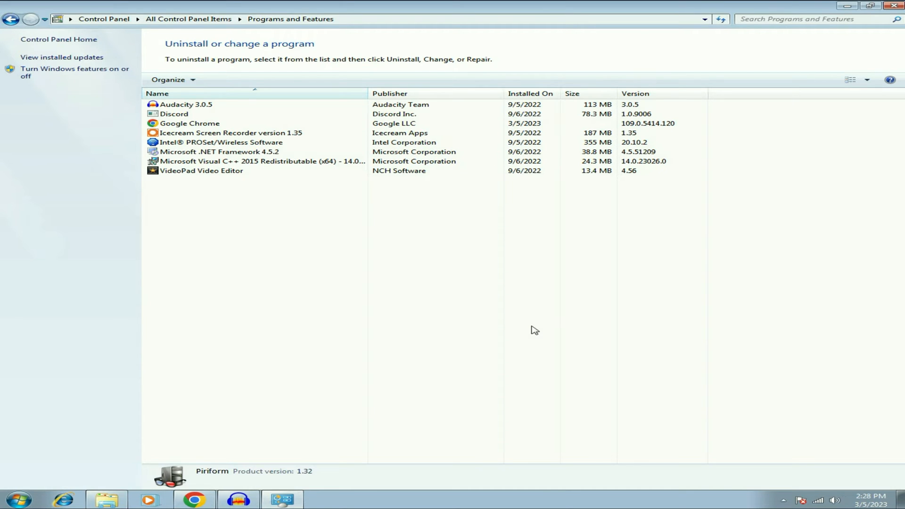
click(893, 8)
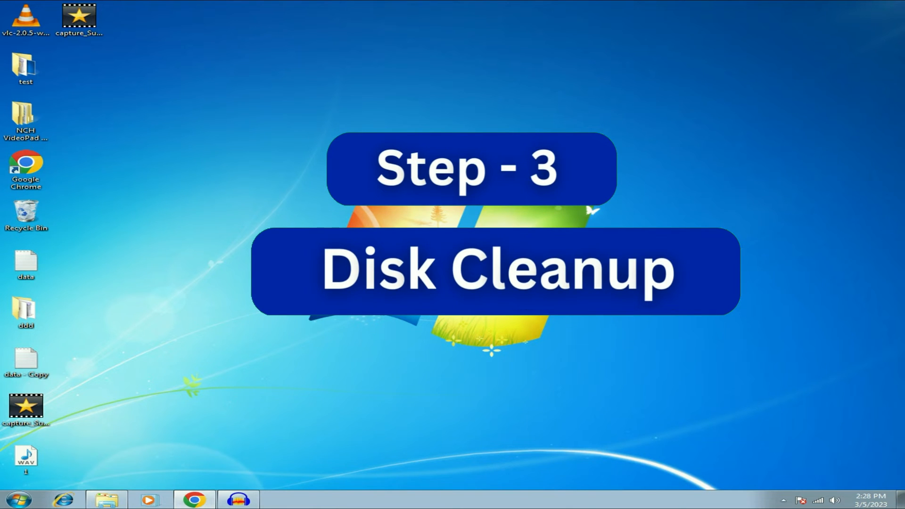
Start Disk Cleanup for Local Disk (C:) from its Properties in the Computer window
click(103, 502)
right_click(205, 83)
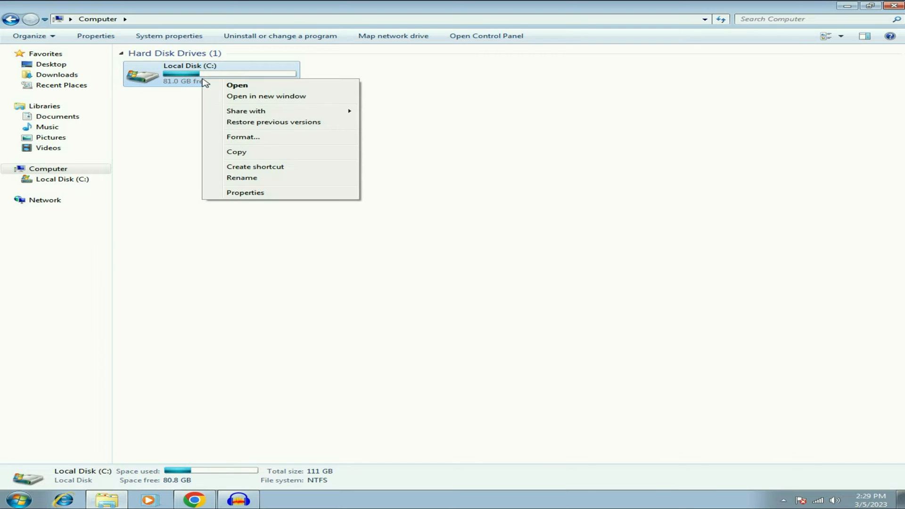
click(283, 192)
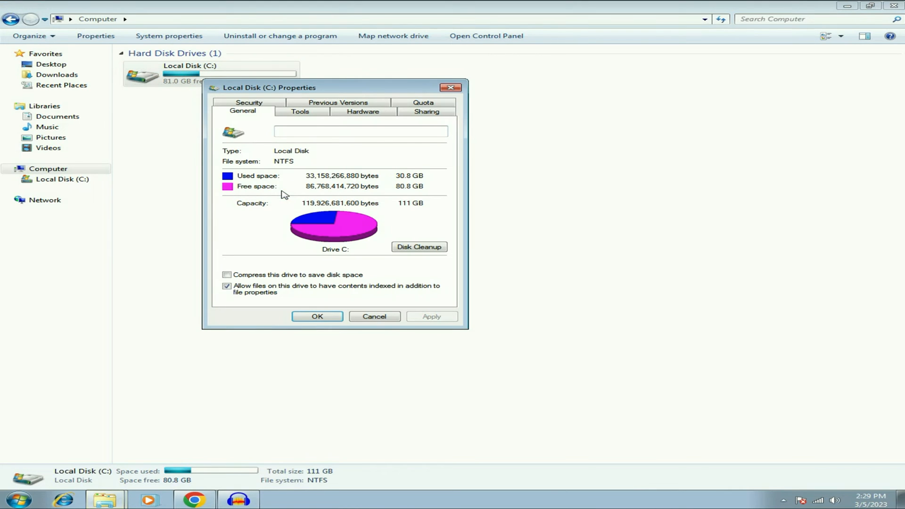
click(427, 249)
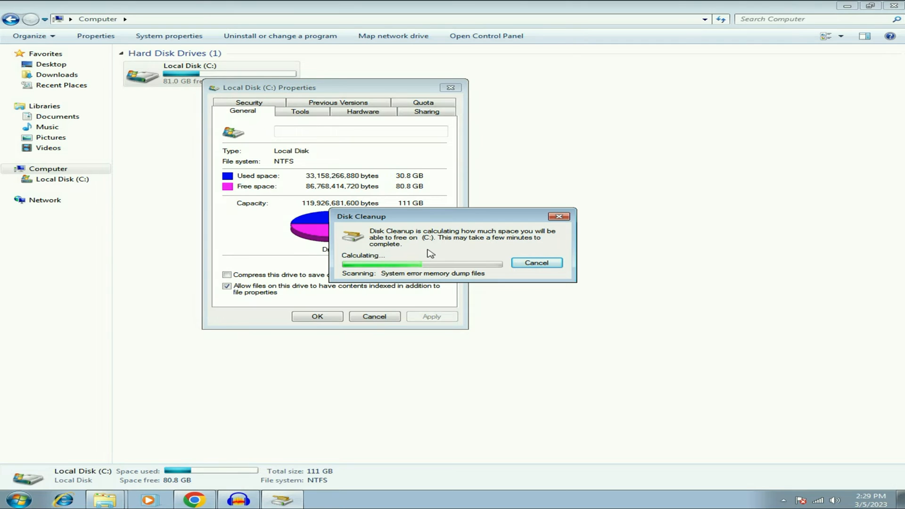
Include Recycle Bin, setup logs, temporary files and error reports, then rescan including system files
click(65, 111)
scroll(64, 124, down, 1)
click(65, 103)
click(65, 129)
scroll(71, 127, down, 1)
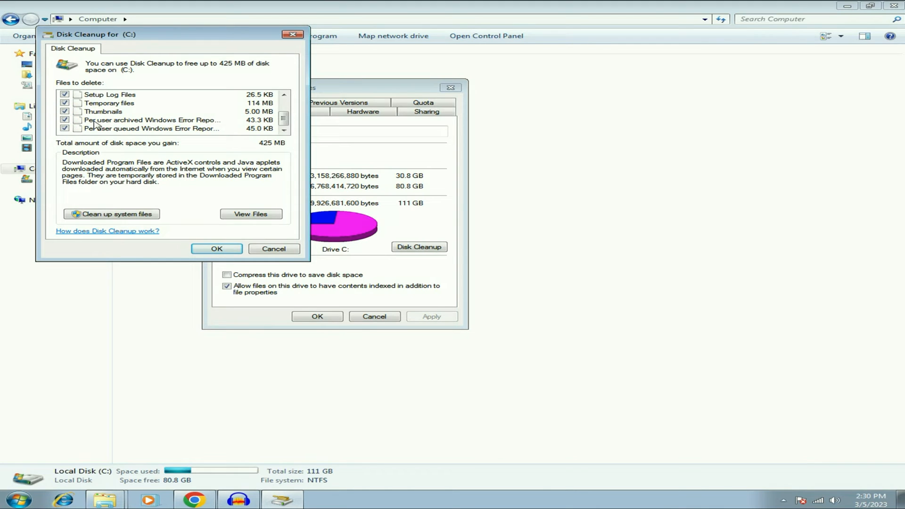
scroll(95, 124, up, 1)
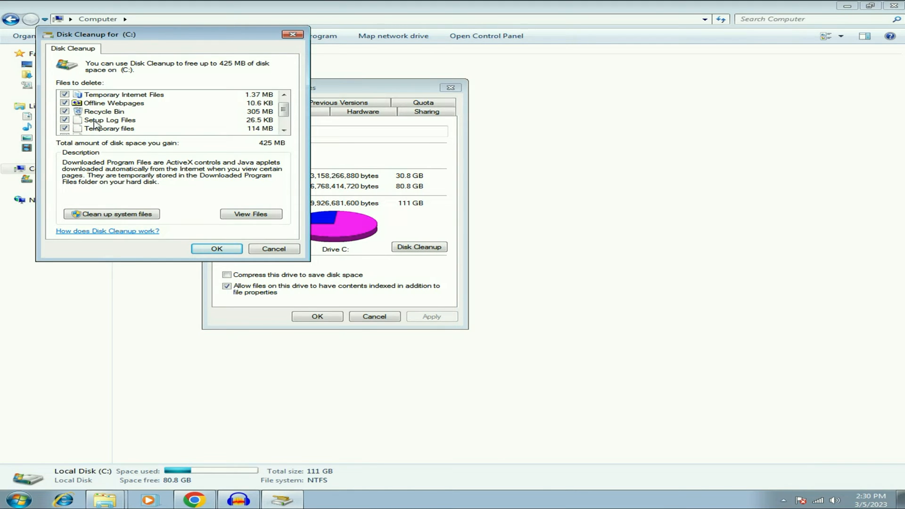
scroll(94, 125, up, 1)
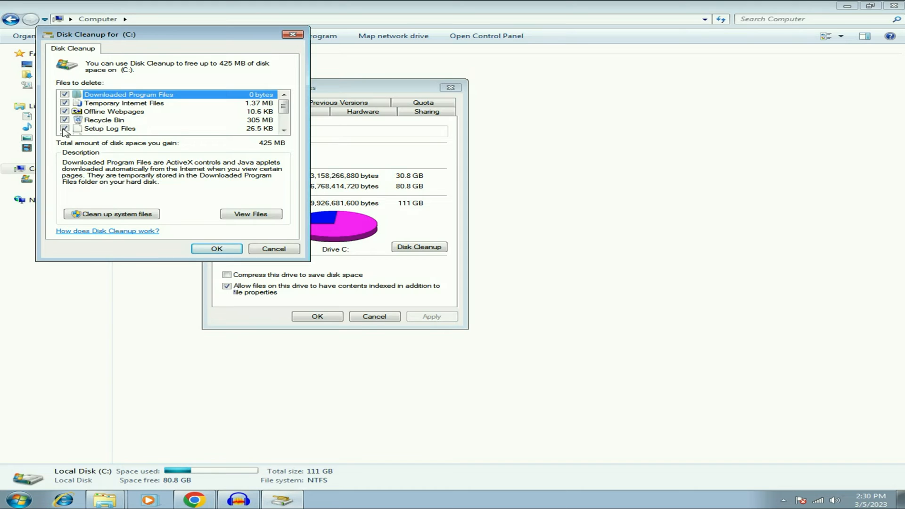
scroll(82, 120, down, 1)
scroll(78, 124, up, 2)
click(111, 213)
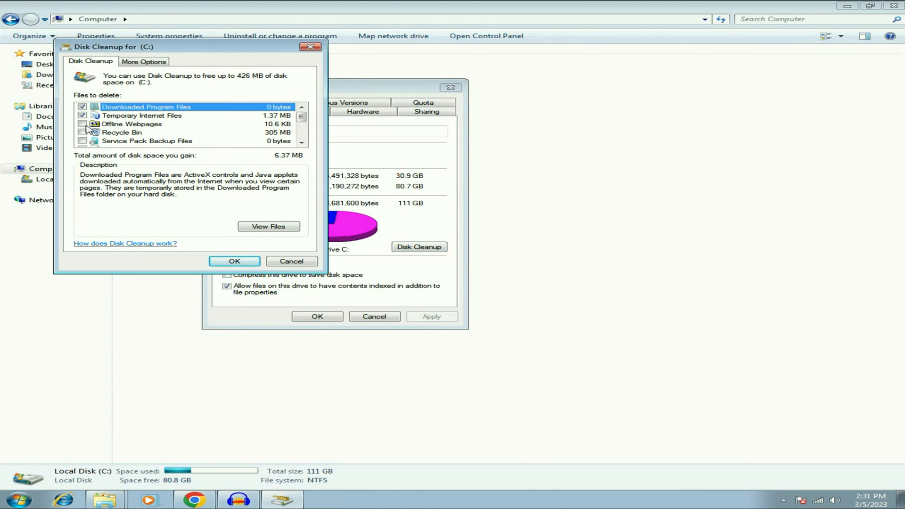
Tick all categories again, permanently delete the files, and close Properties and the Computer window
click(83, 133)
scroll(83, 131, down, 1)
scroll(83, 126, down, 1)
click(82, 107)
click(82, 132)
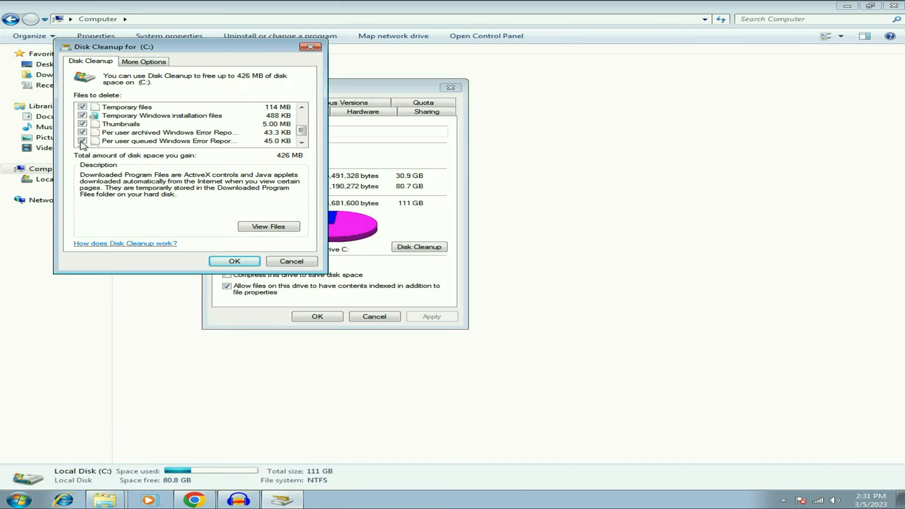
scroll(86, 143, down, 1)
click(83, 141)
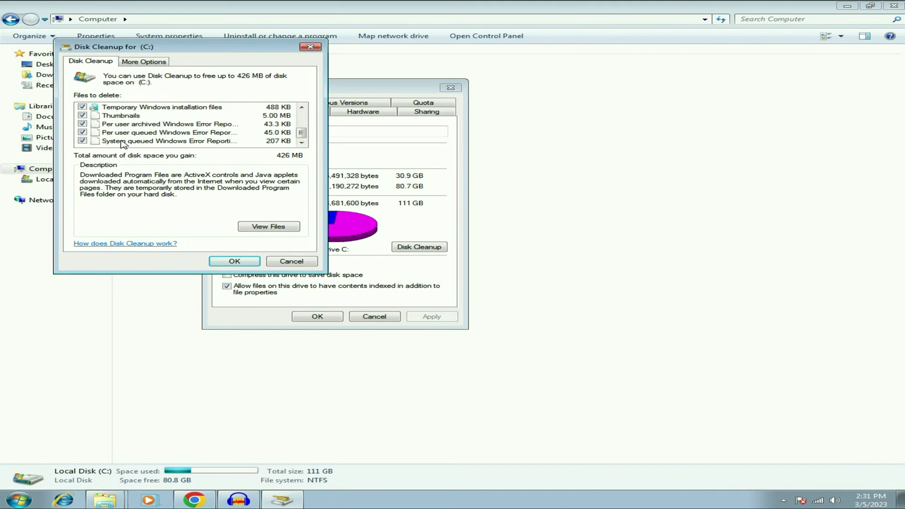
click(240, 261)
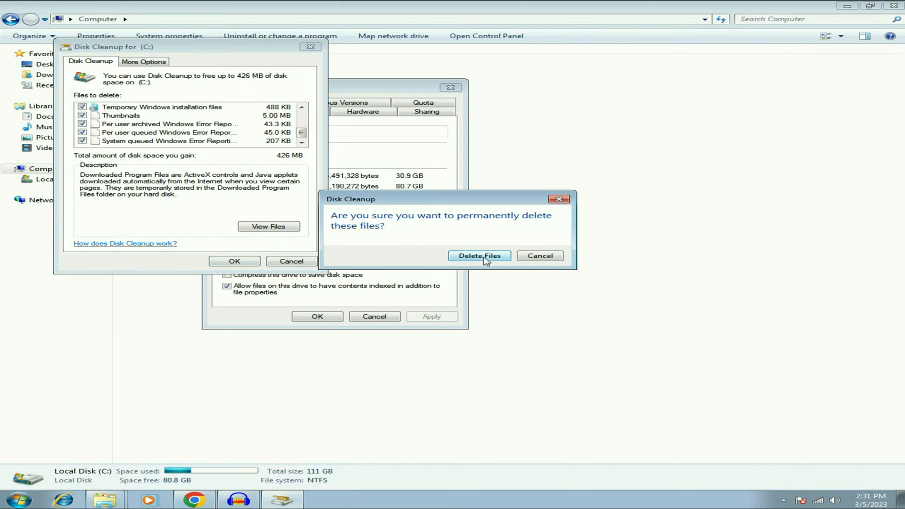
click(480, 258)
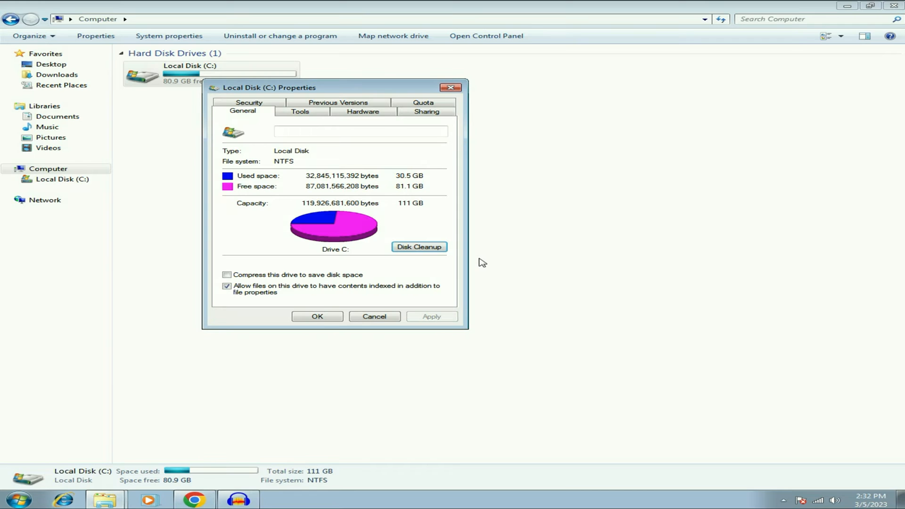
click(318, 317)
click(894, 6)
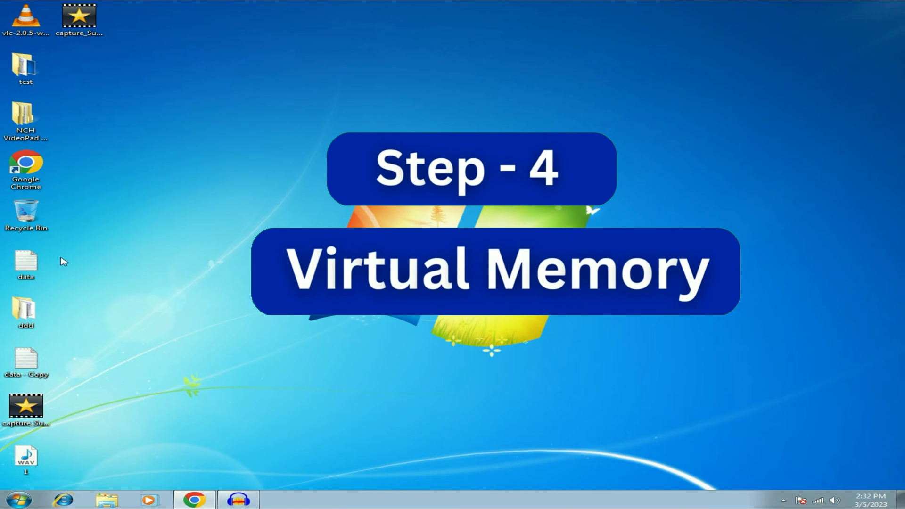
Reach System Properties via Computer > Properties > Advanced system settings and move the dialog right
key(super)
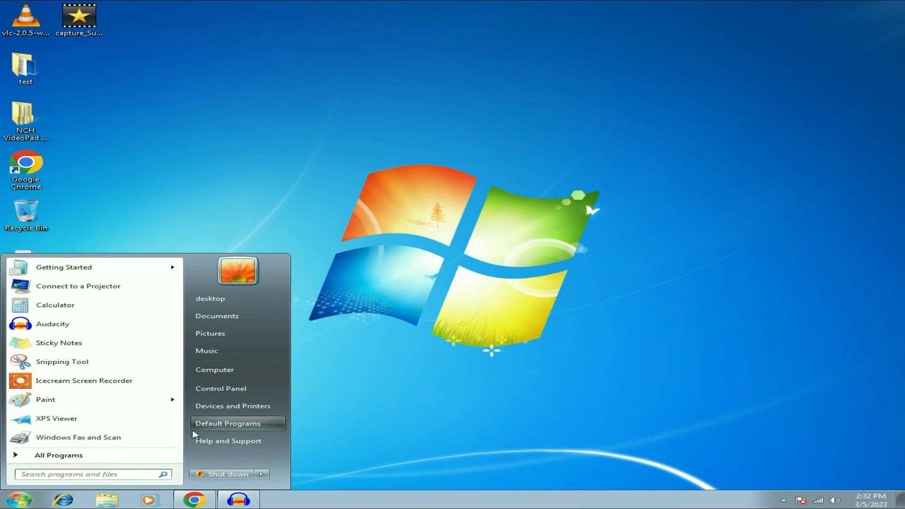
click(248, 374)
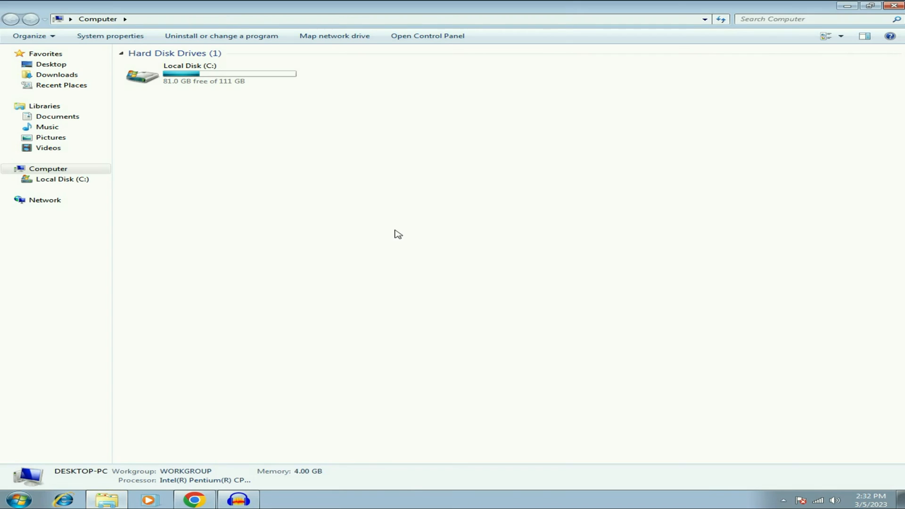
right_click(395, 232)
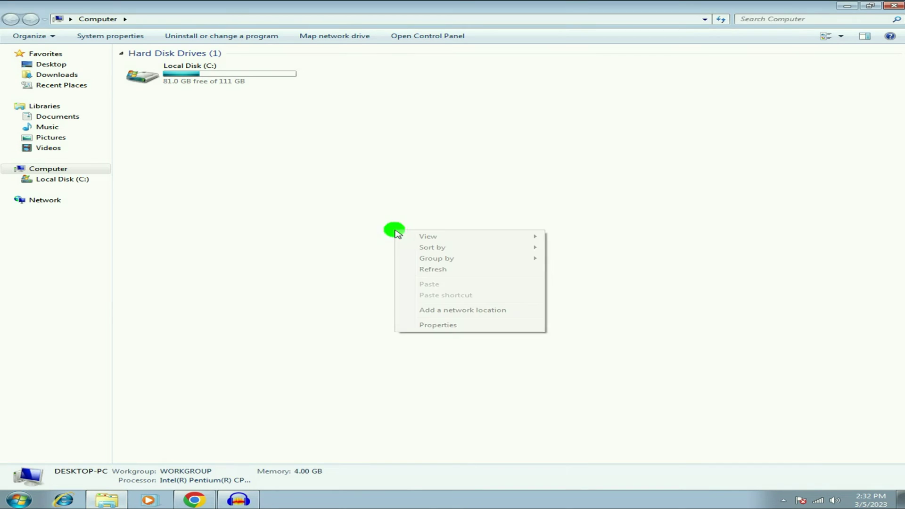
click(461, 326)
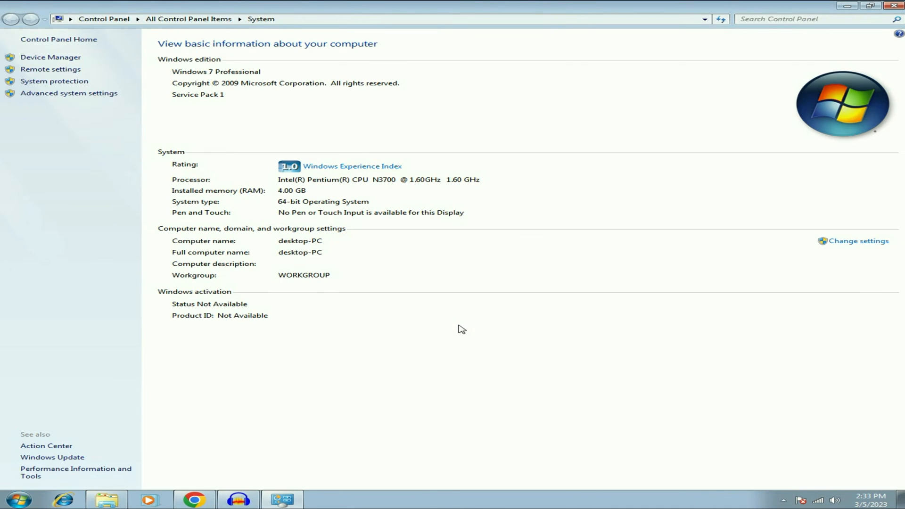
click(58, 93)
click(847, 6)
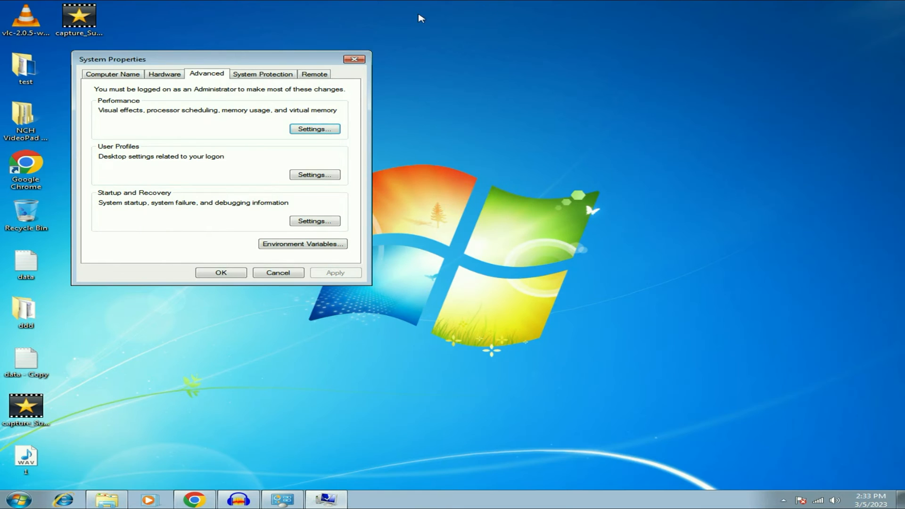
drag(270, 61, 557, 67)
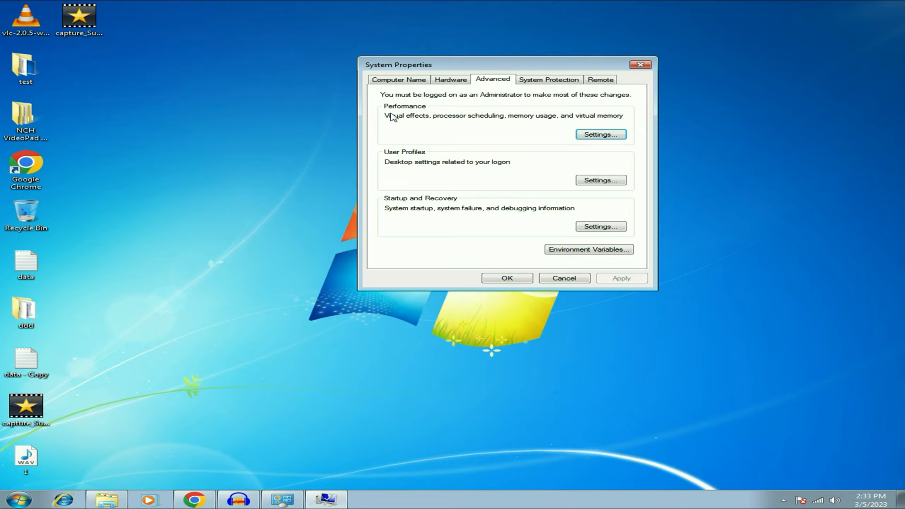
In Virtual Memory, turn off automatic paging file management and choose Custom size for drive C:
click(605, 136)
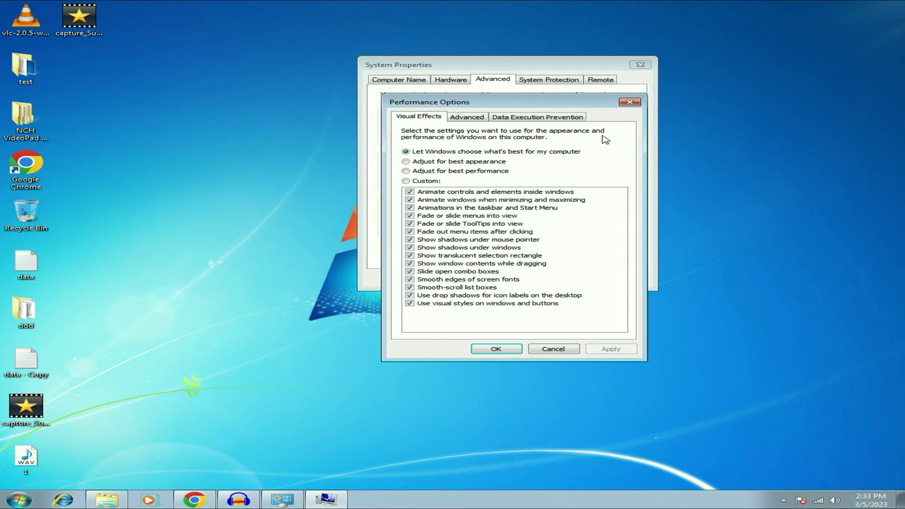
click(478, 119)
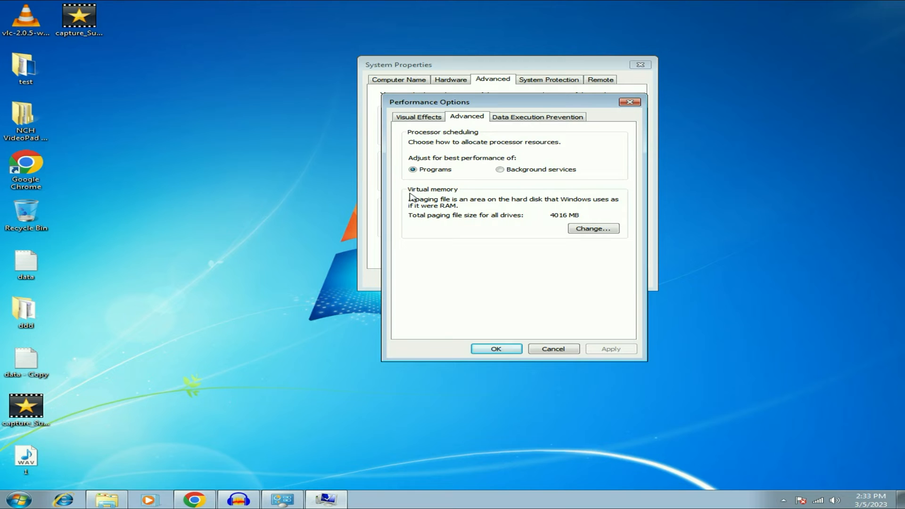
click(591, 229)
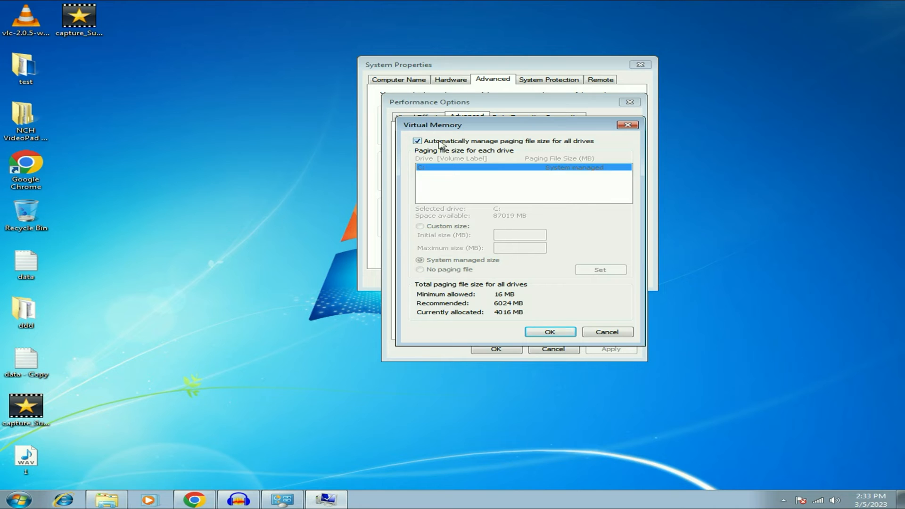
click(420, 142)
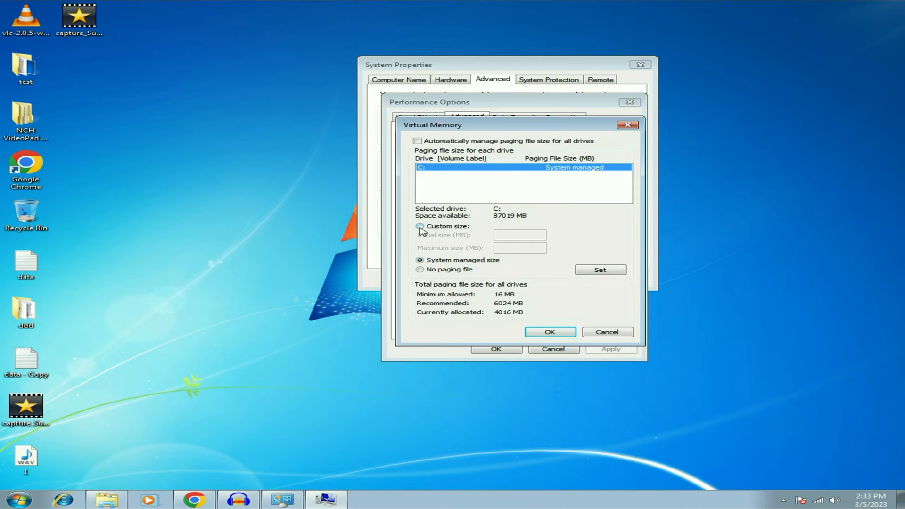
click(420, 227)
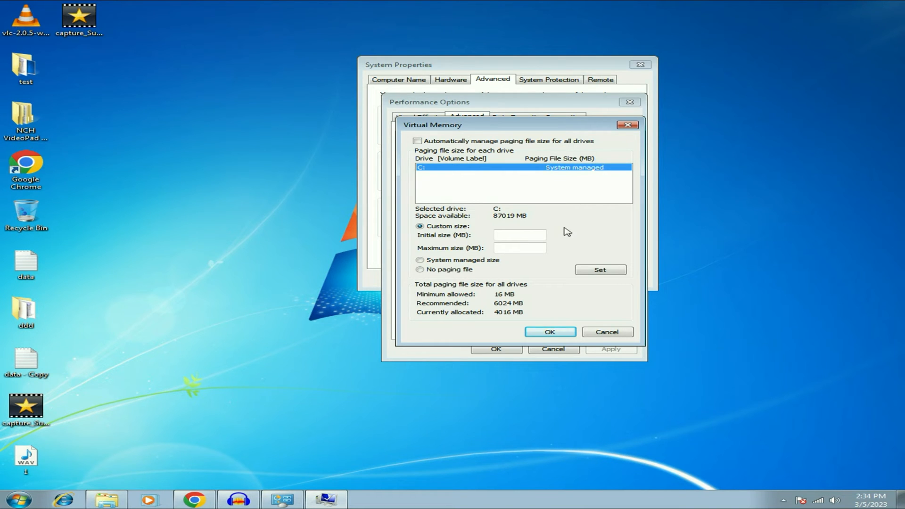
click(19, 500)
click(215, 371)
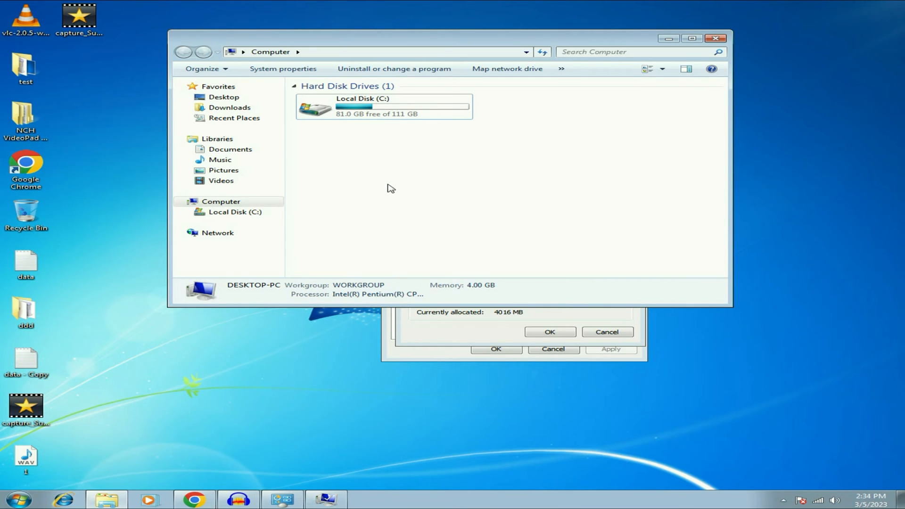
right_click(388, 186)
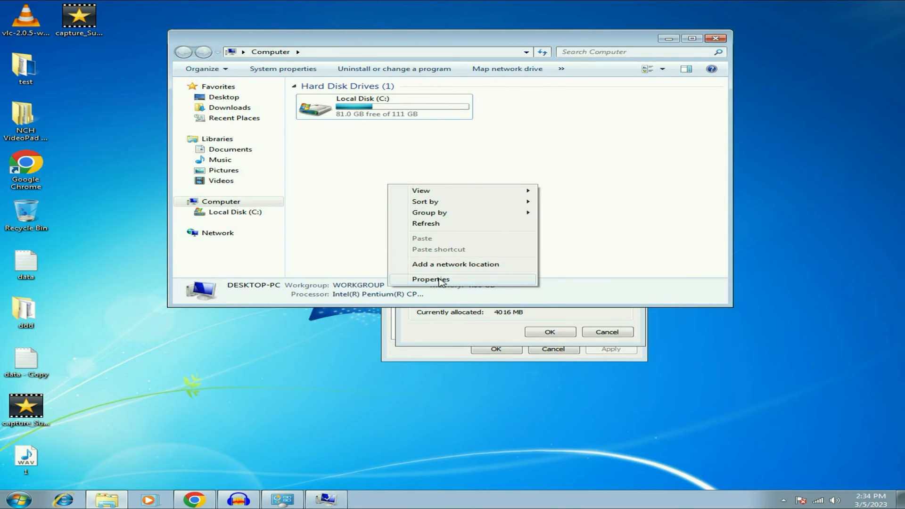
click(440, 280)
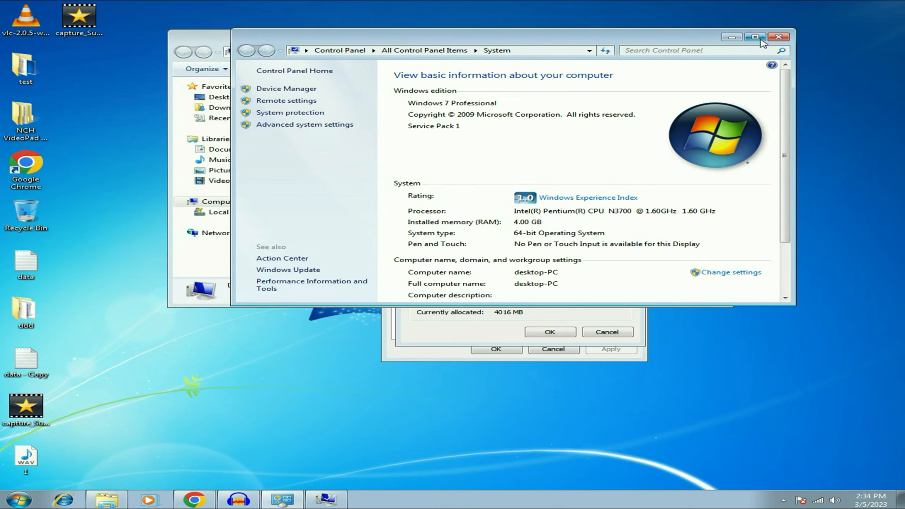
click(760, 40)
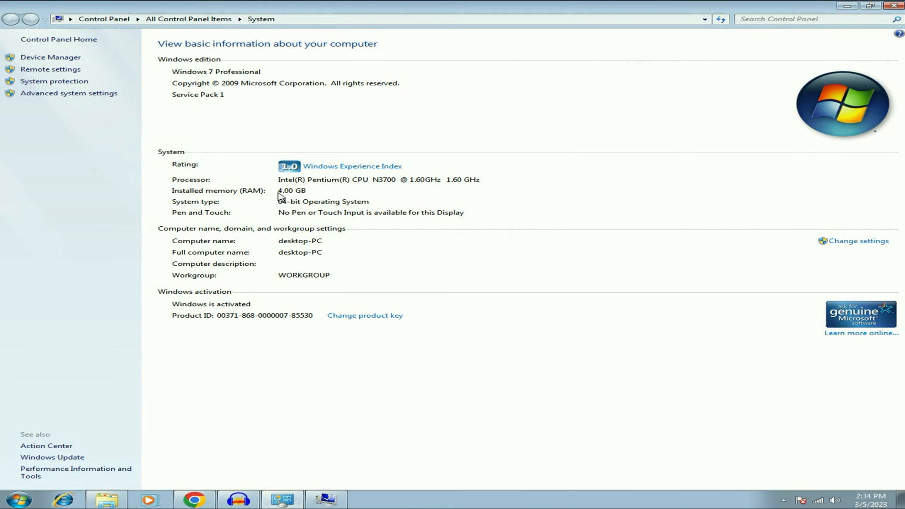
click(846, 8)
click(669, 38)
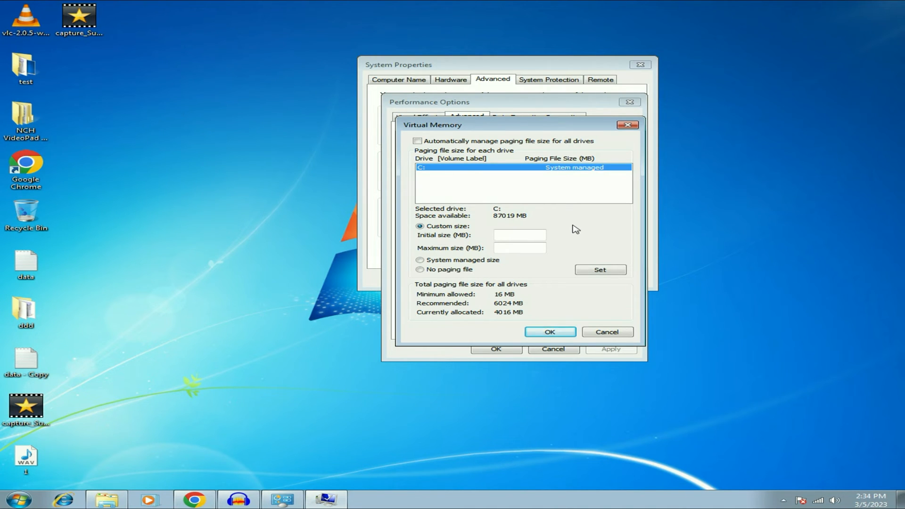
Launch Calculator beside the dialog and compute 1024 × 4 × 1.5 = 6144
click(20, 500)
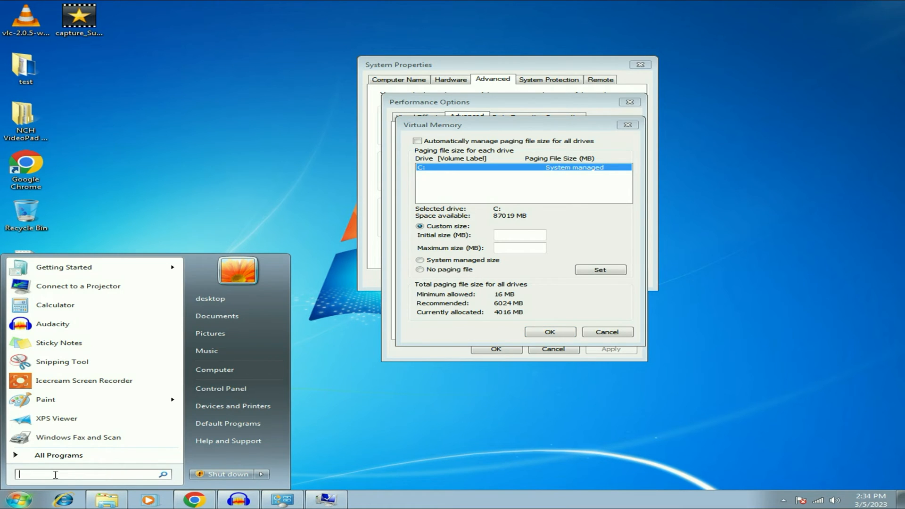
text(ca)
click(58, 283)
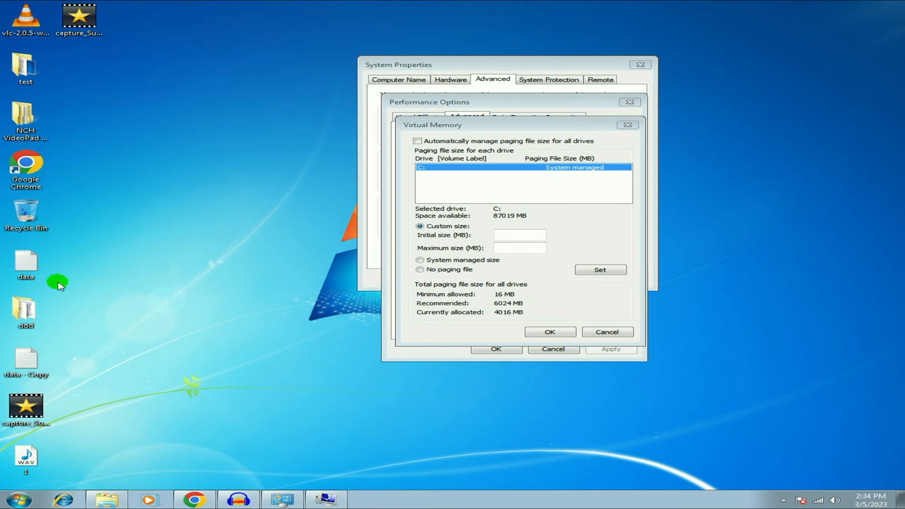
drag(161, 85, 716, 143)
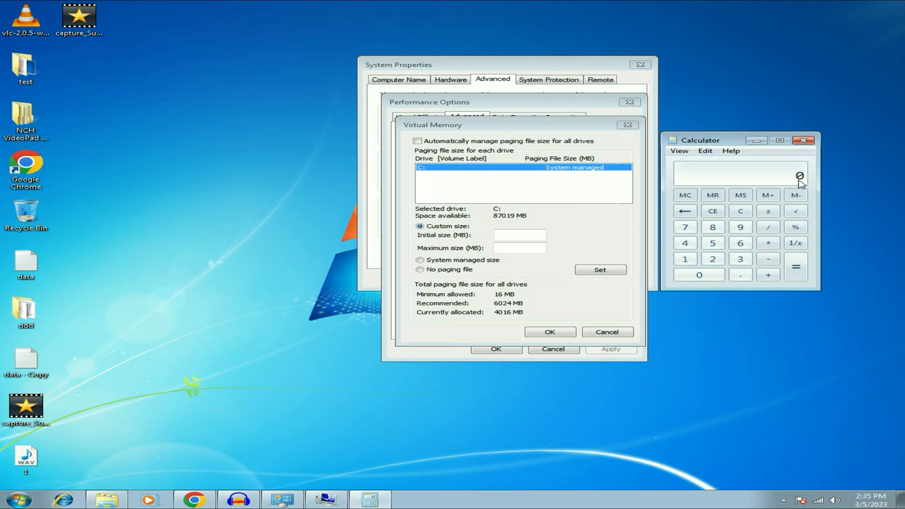
text(1024)
click(768, 244)
text(4)
key(Return)
click(769, 244)
text(1.5)
key(Return)
Enter 6144 MB as the initial paging file size and move to the Maximum size field
click(519, 234)
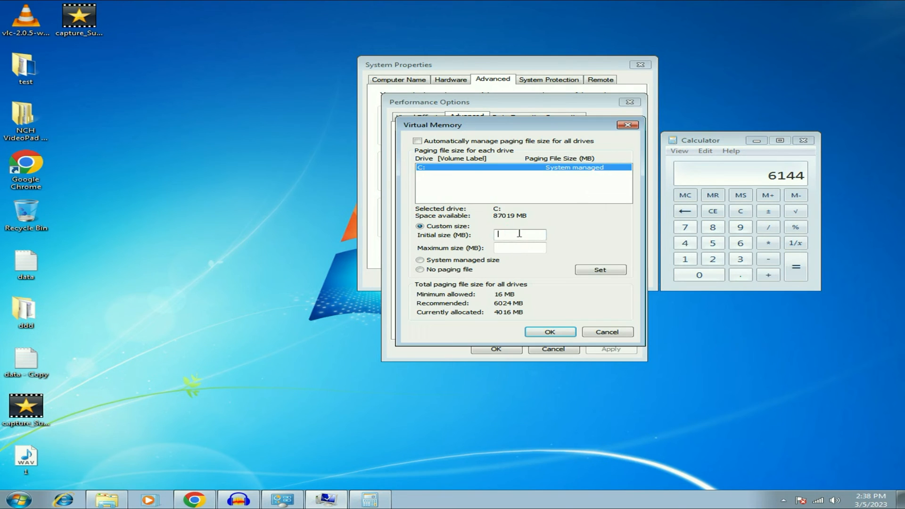
text(6144)
drag(545, 236, 496, 234)
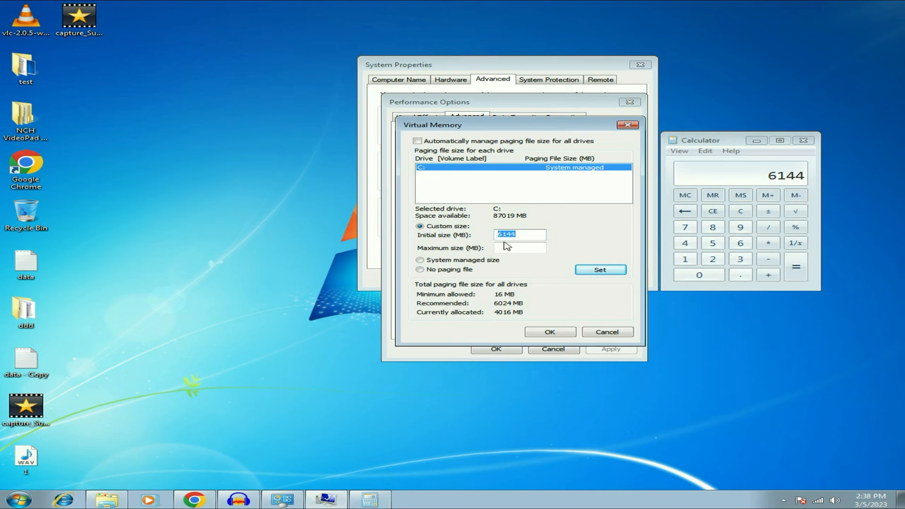
click(531, 247)
Clear Calculator and compute 1024 × 4 = 4096
click(741, 212)
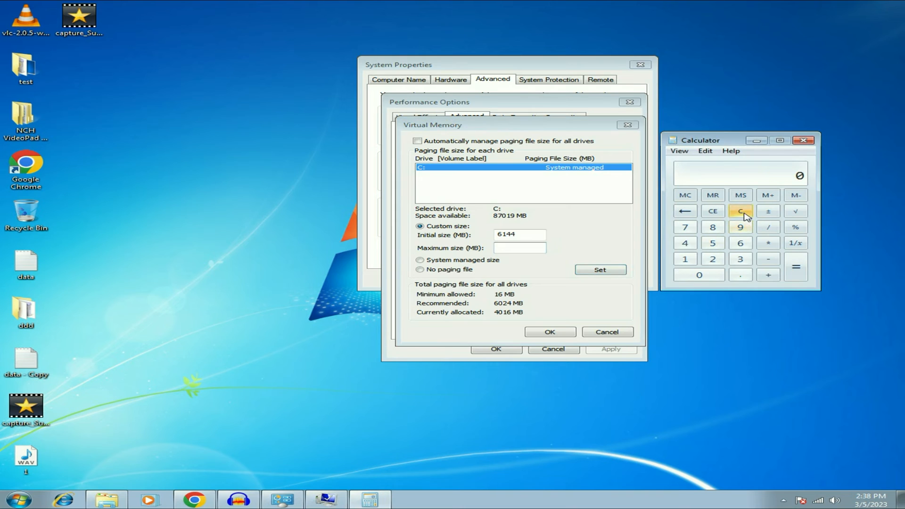
click(685, 259)
click(700, 274)
click(713, 256)
click(685, 244)
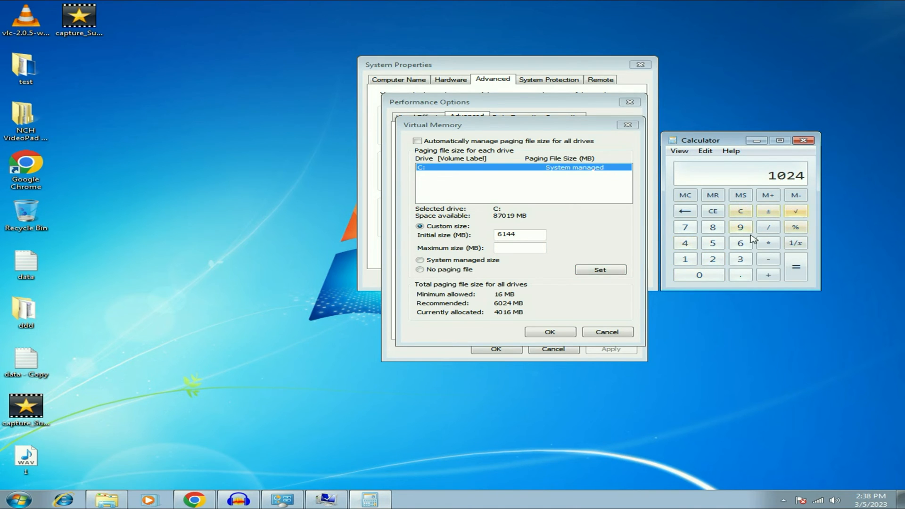
click(768, 243)
click(685, 244)
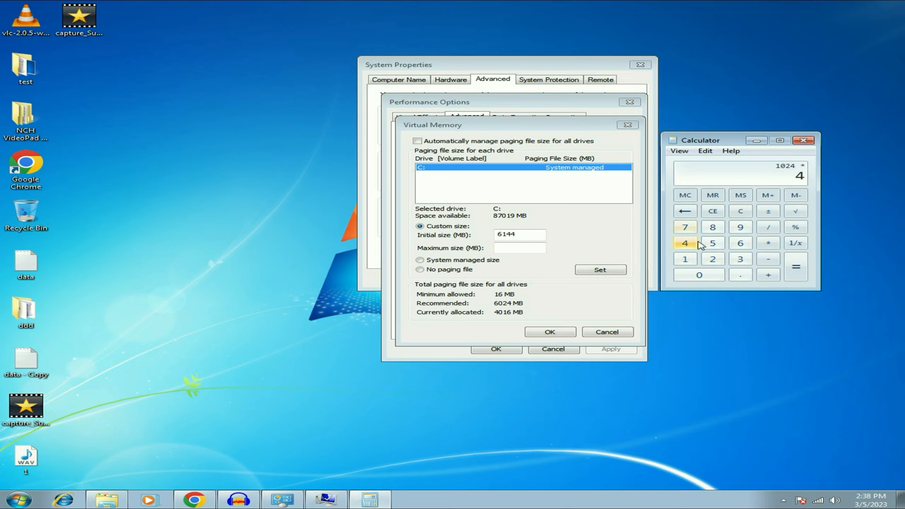
click(795, 265)
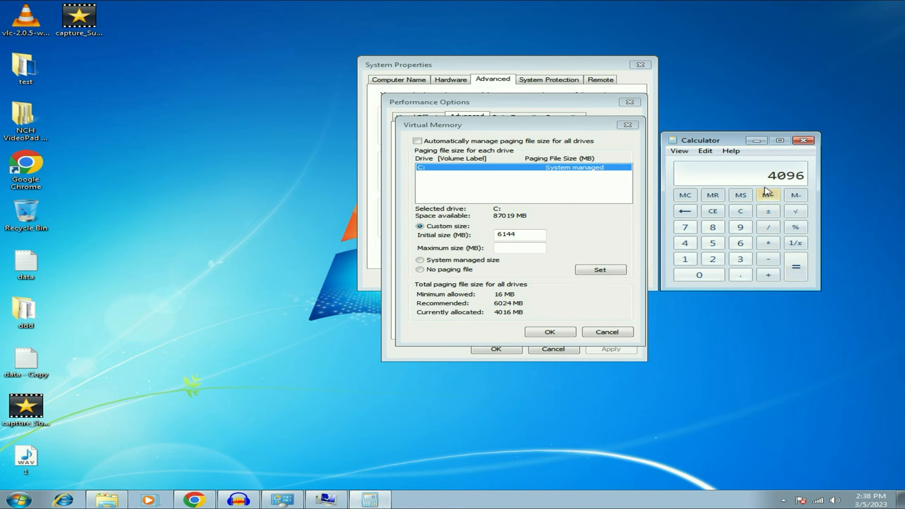
Multiply 4096 by 3 to get 12288 and move to the Maximum size field
click(768, 244)
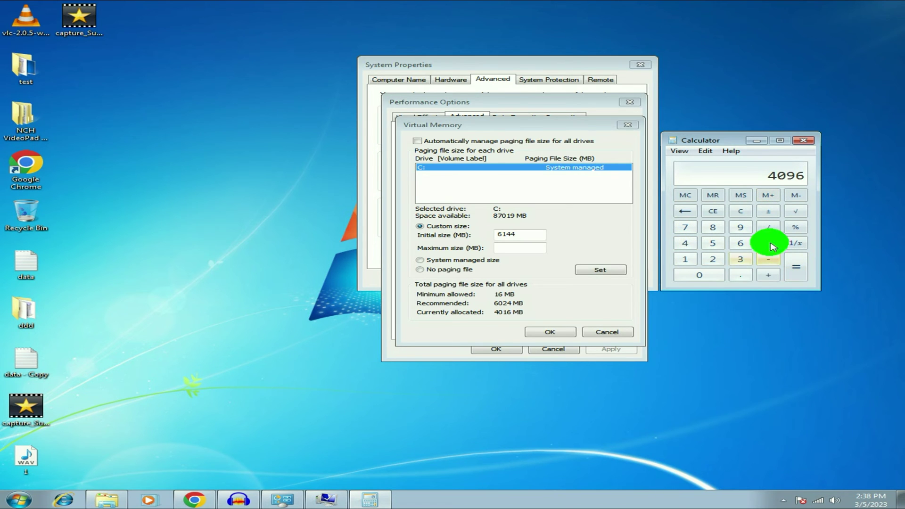
click(741, 260)
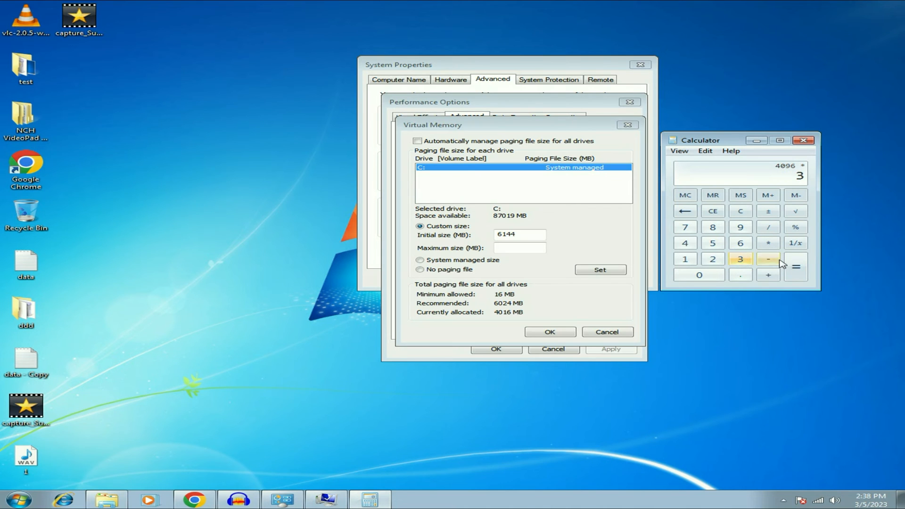
click(795, 267)
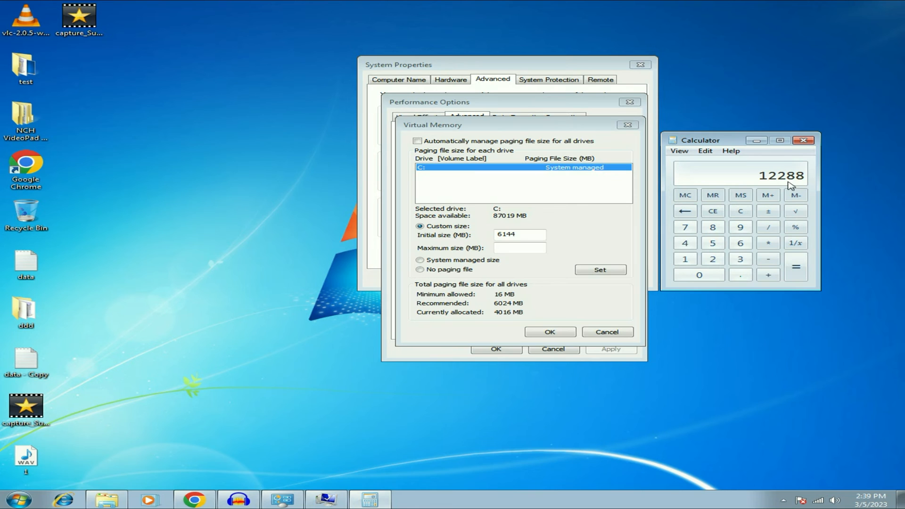
click(523, 248)
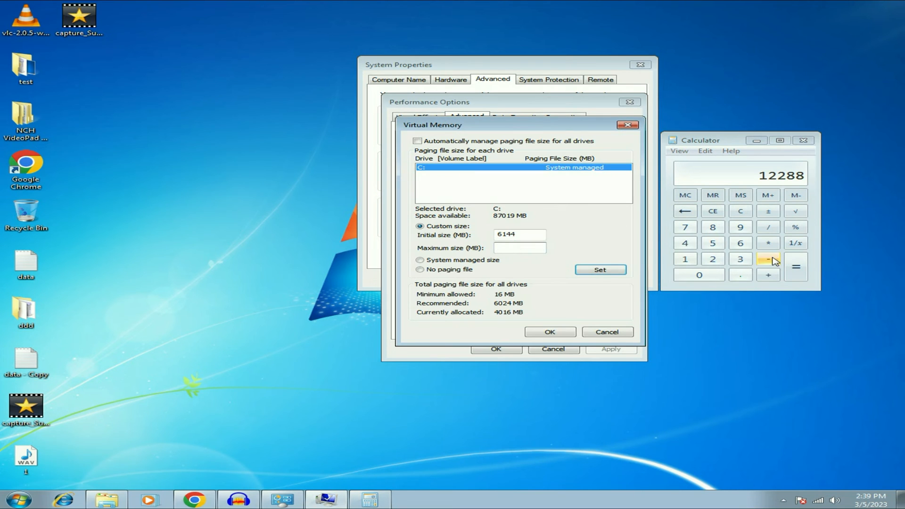
text(122)
text(88)
Set the 6144–12288 MB paging file for drive C:, confirm all three dialogs, and close Calculator
click(604, 274)
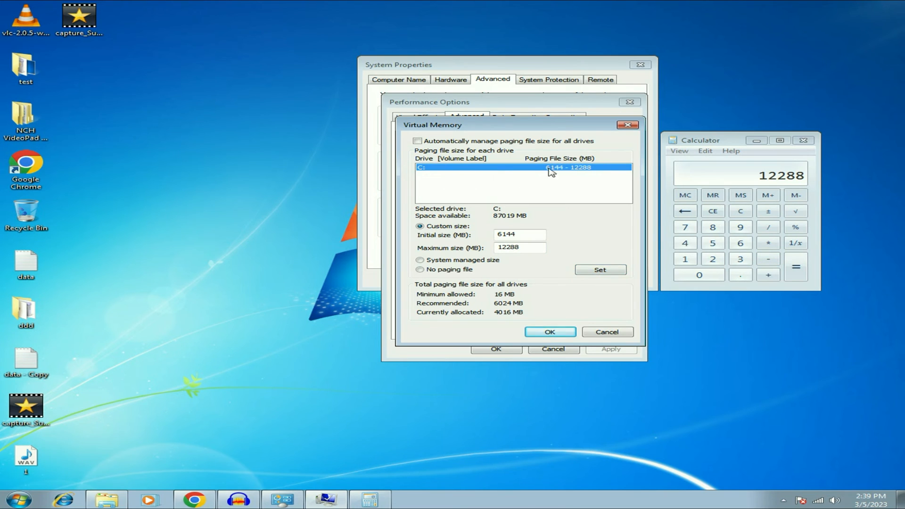
click(551, 332)
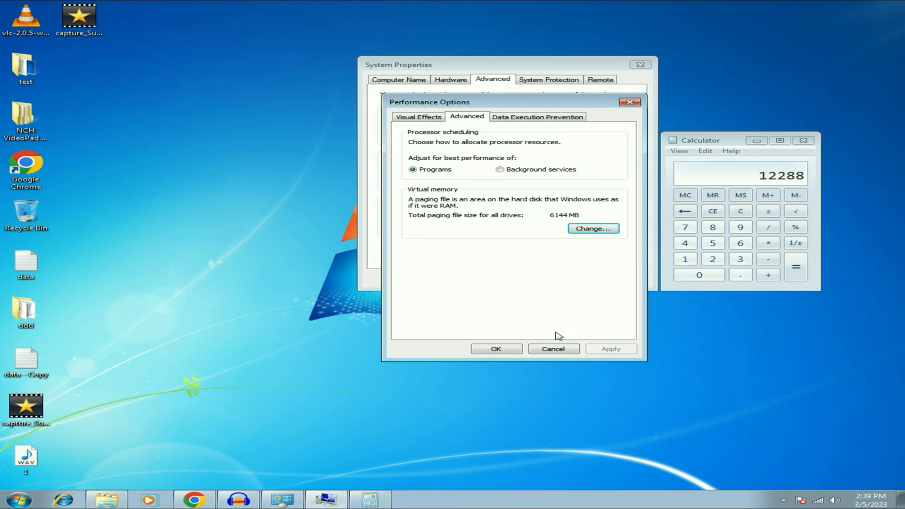
click(496, 349)
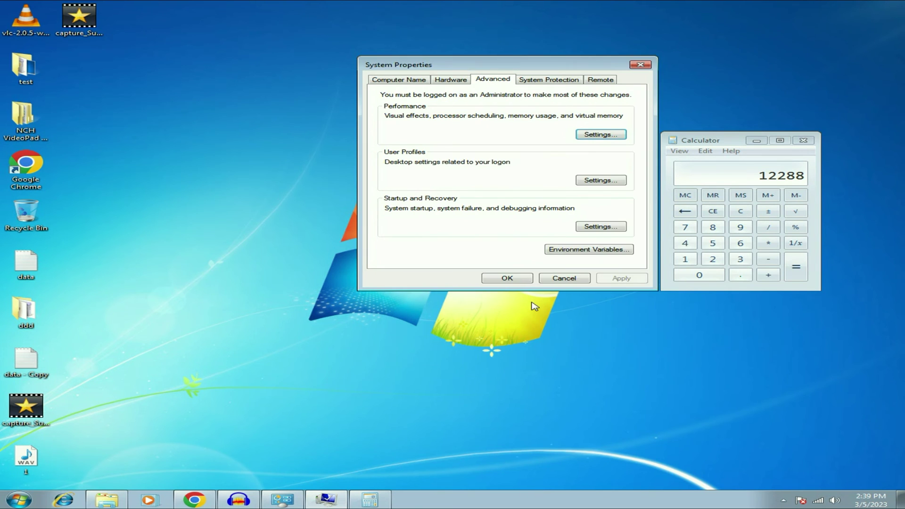
click(514, 279)
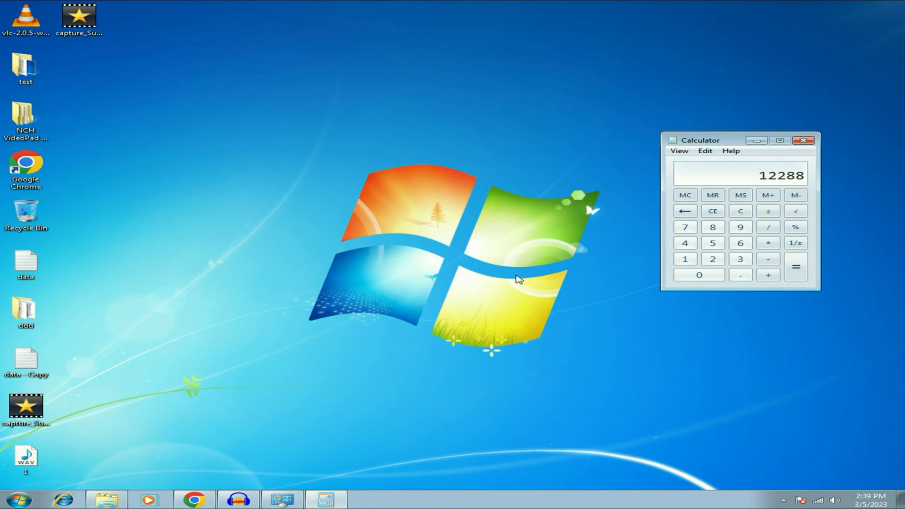
click(803, 140)
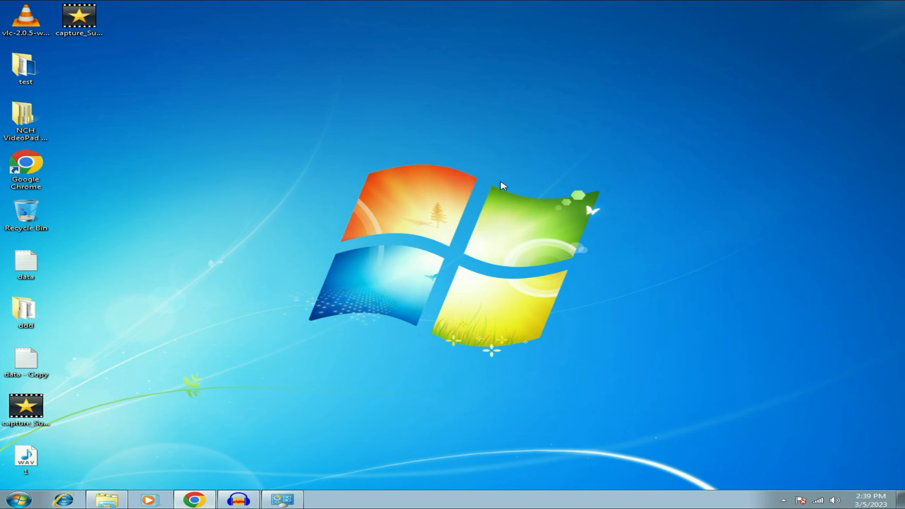
Reopen Performance Options via Computer > Properties > Advanced system settings > Performance Settings
click(19, 499)
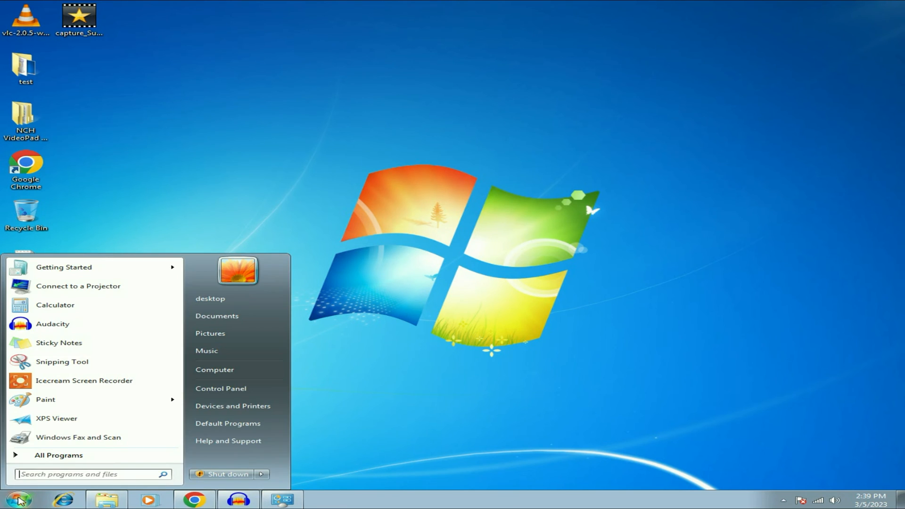
click(237, 368)
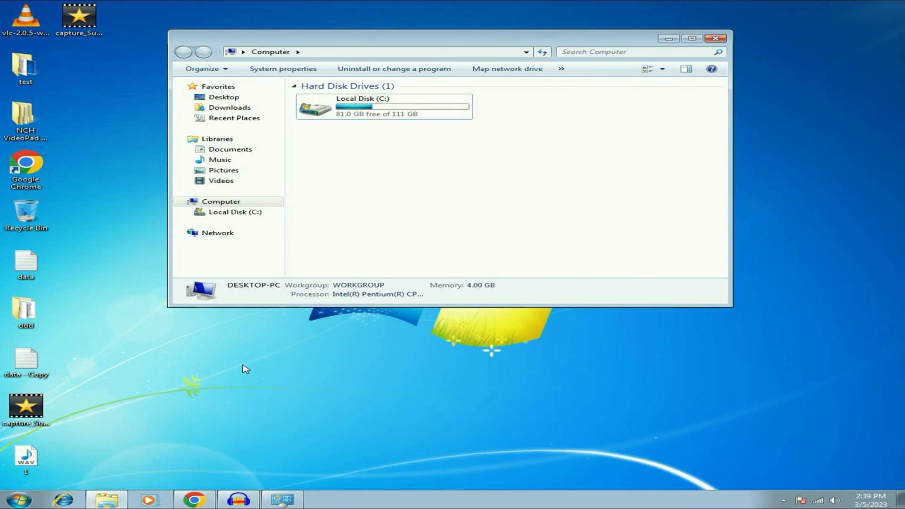
right_click(435, 177)
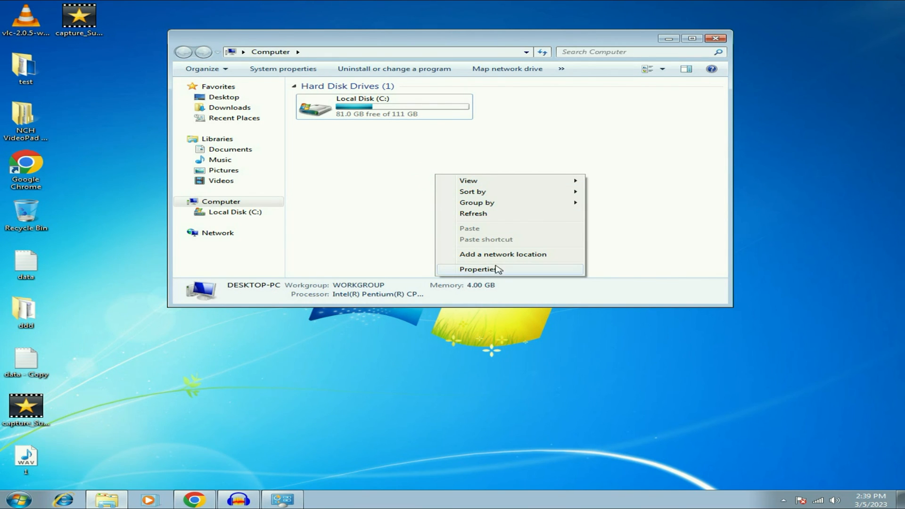
click(497, 270)
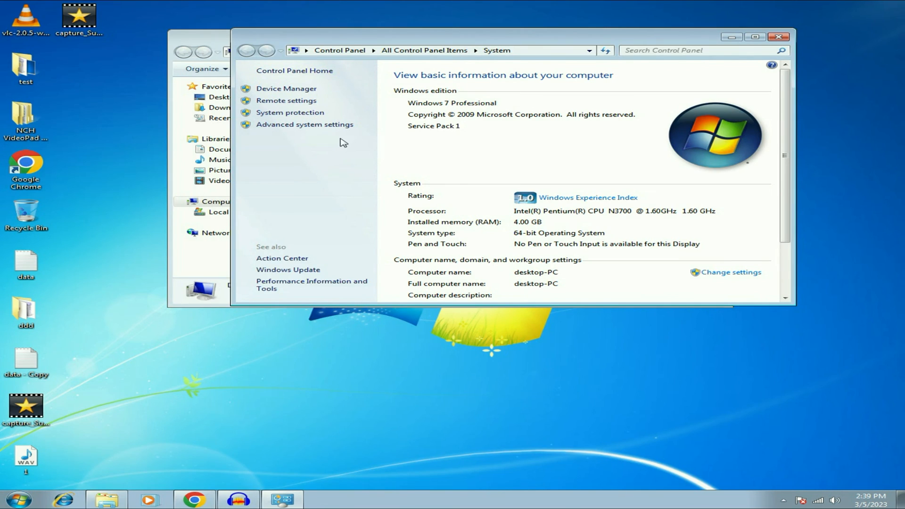
click(296, 127)
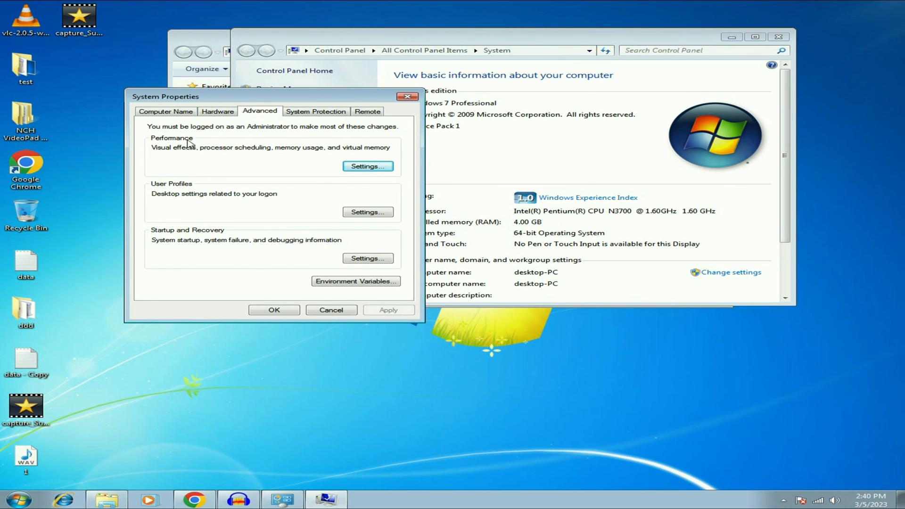
click(367, 166)
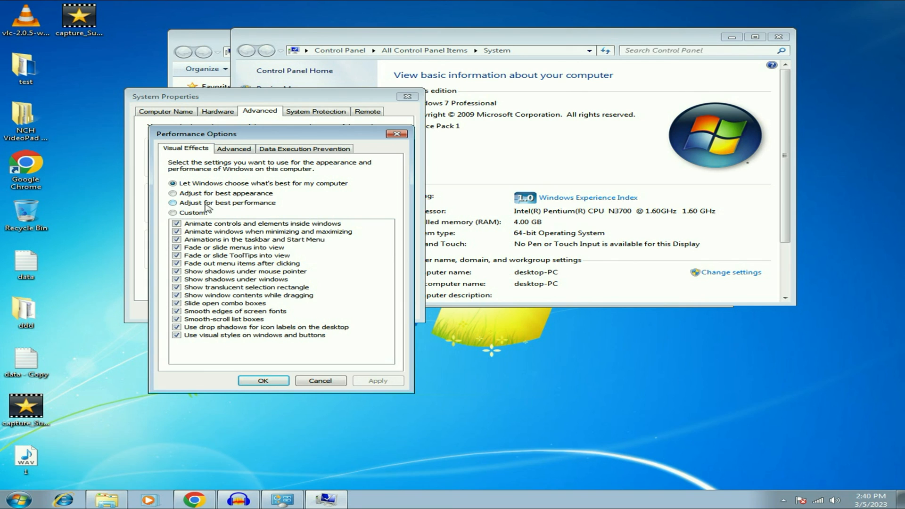
Choose 'Adjust for best performance', apply it, and confirm Performance Options and System Properties
click(173, 202)
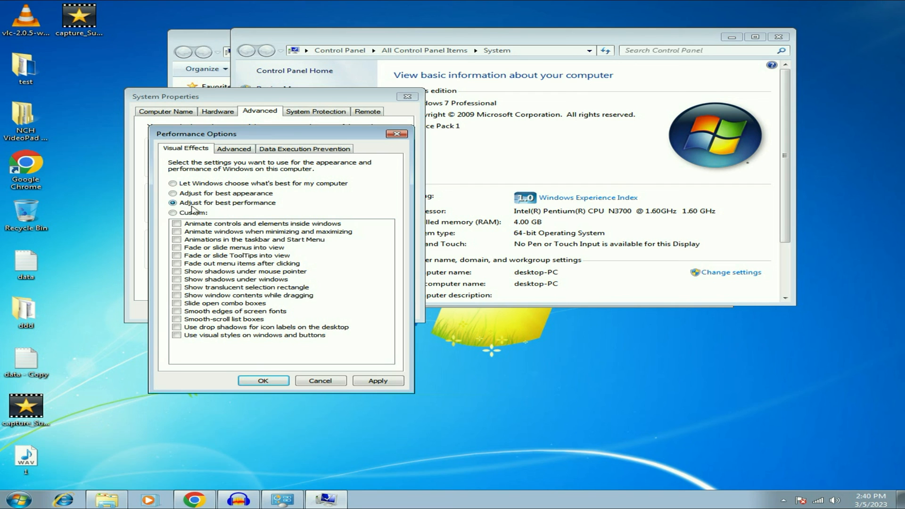
click(375, 381)
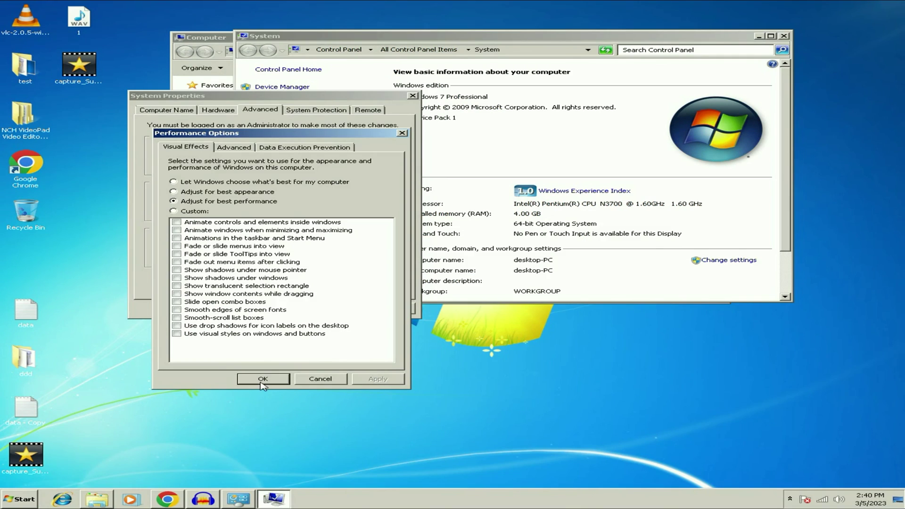
click(262, 380)
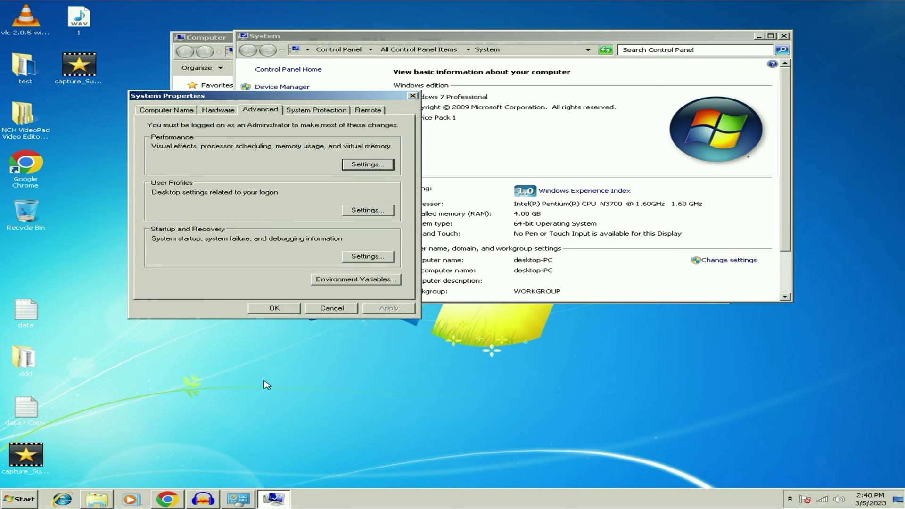
click(275, 312)
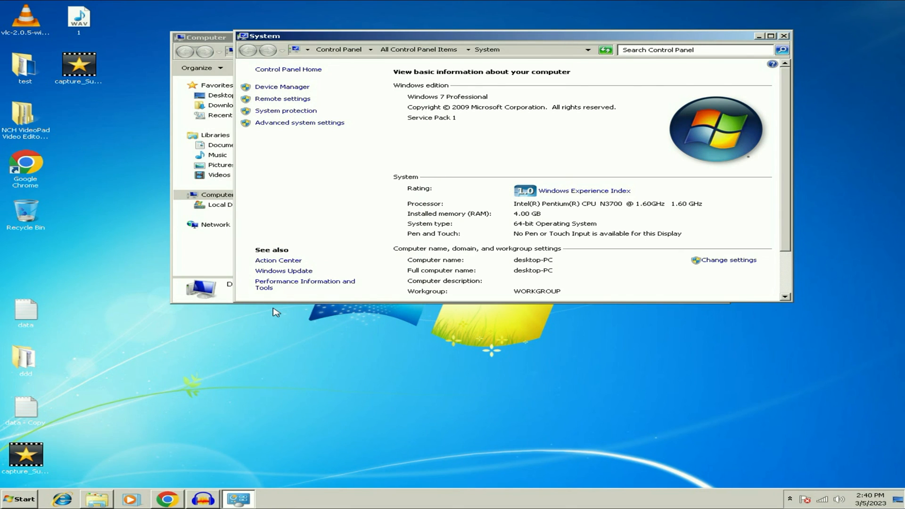